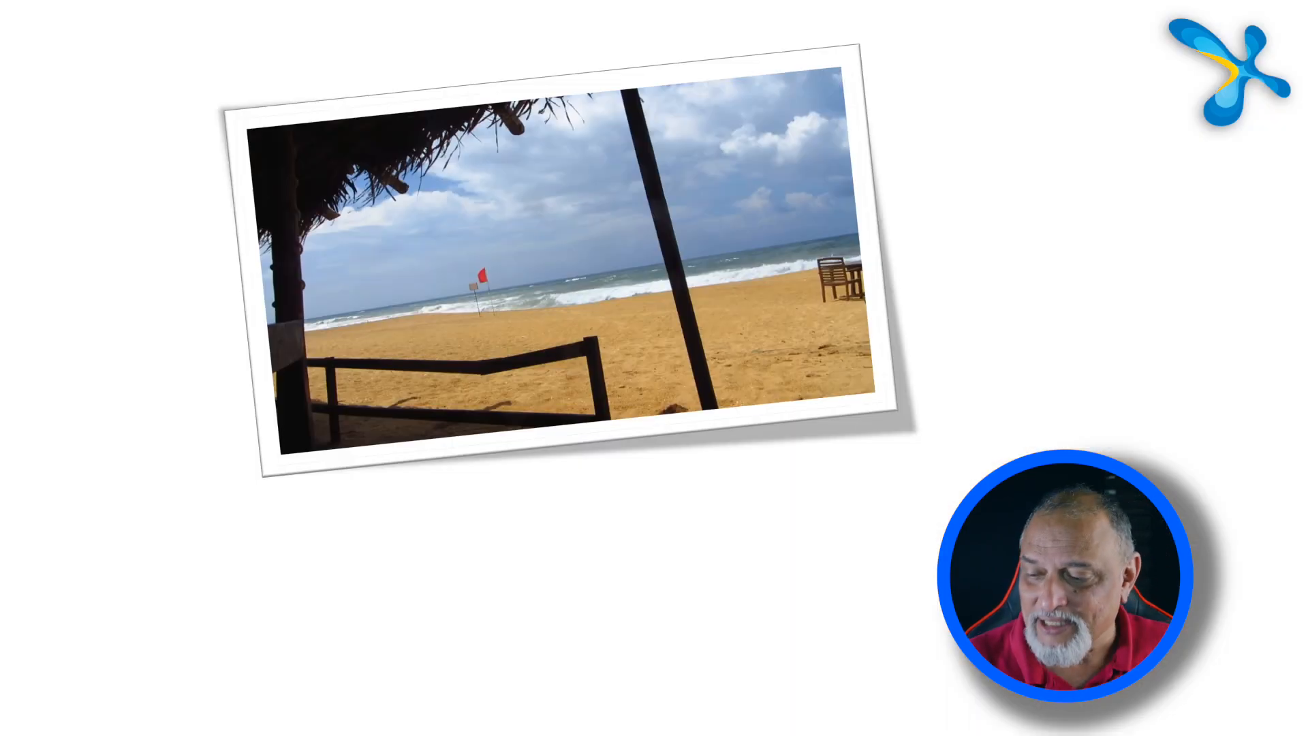
- Exit the slide show and deselect the beach video on the slide
key(Escape)
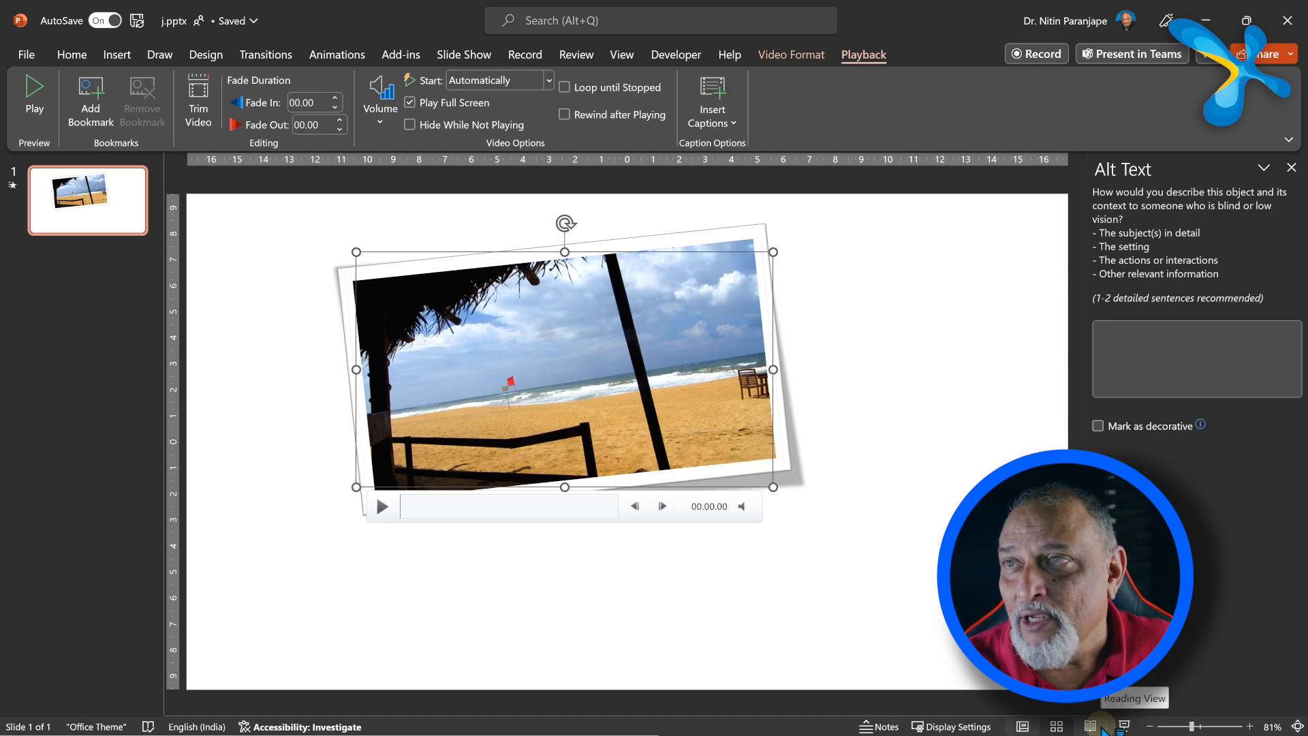
click(902, 637)
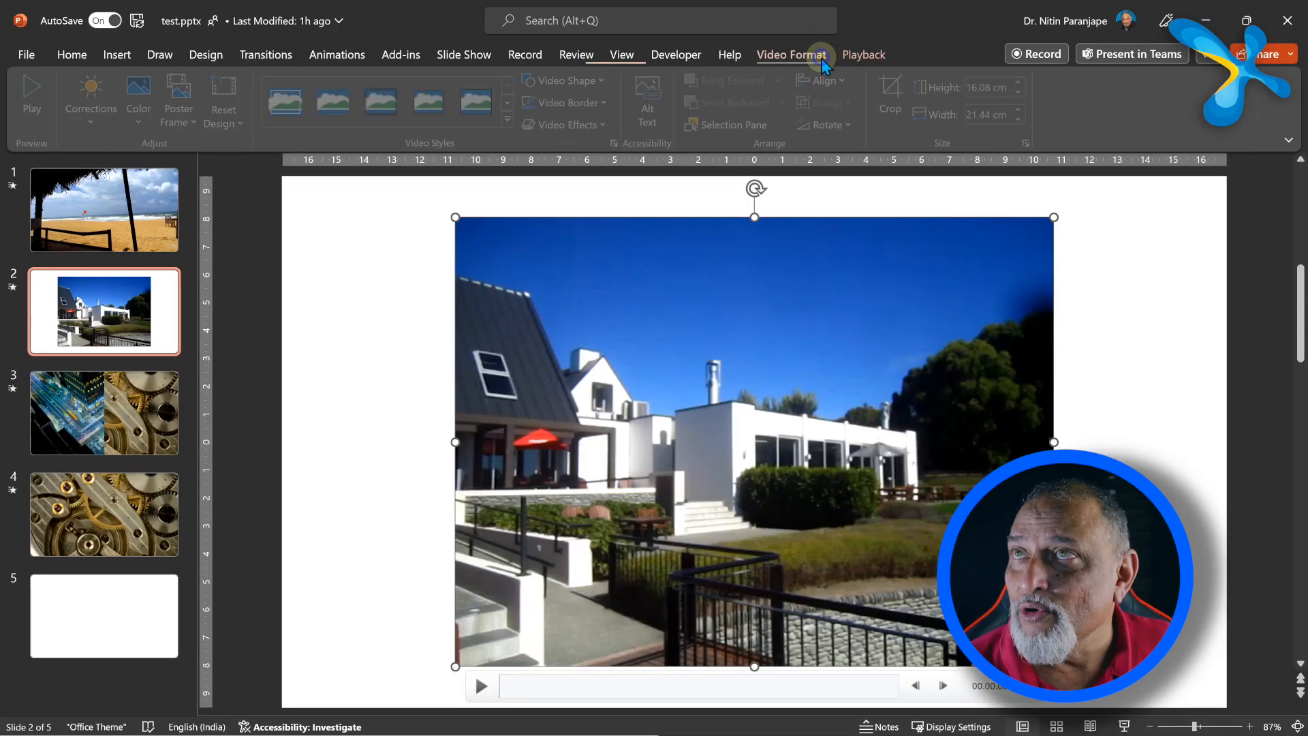
- Crop away the lower part of the resort video on slide 2, leaving a height of about 11.31 cm
click(893, 99)
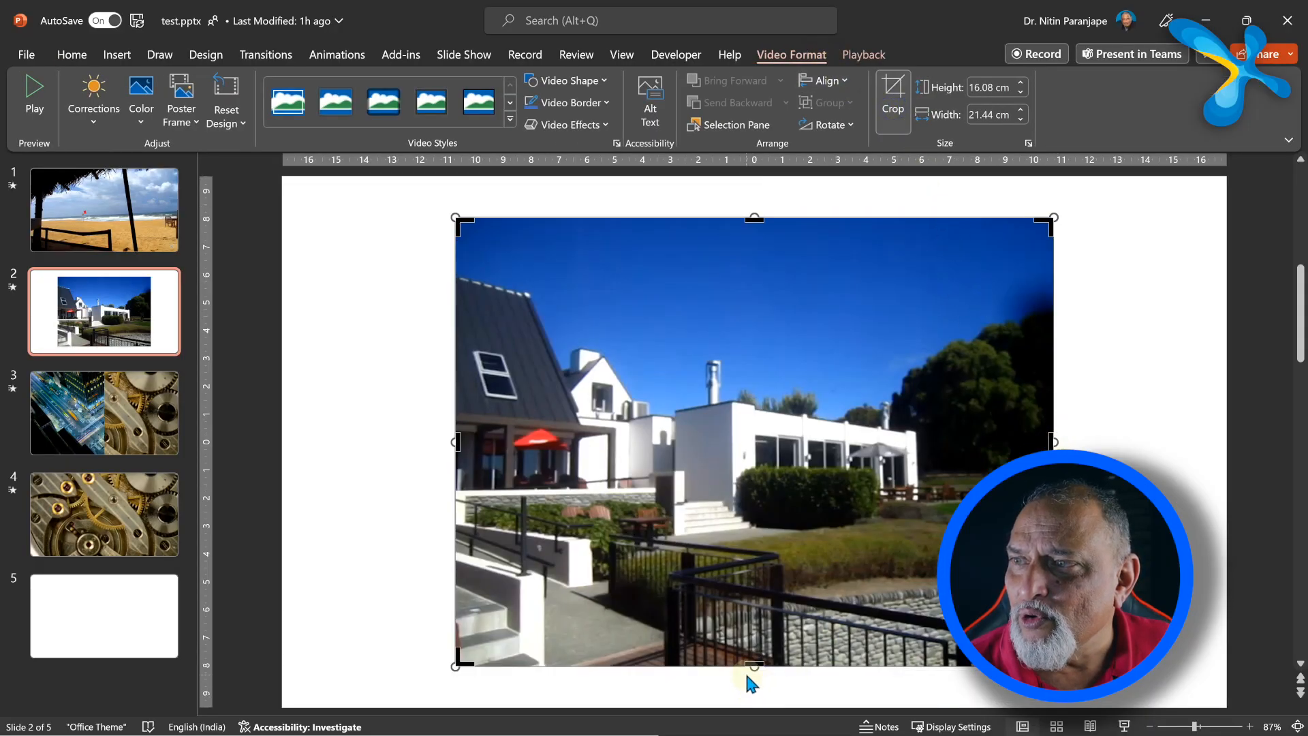
drag(753, 666, 754, 530)
click(1209, 523)
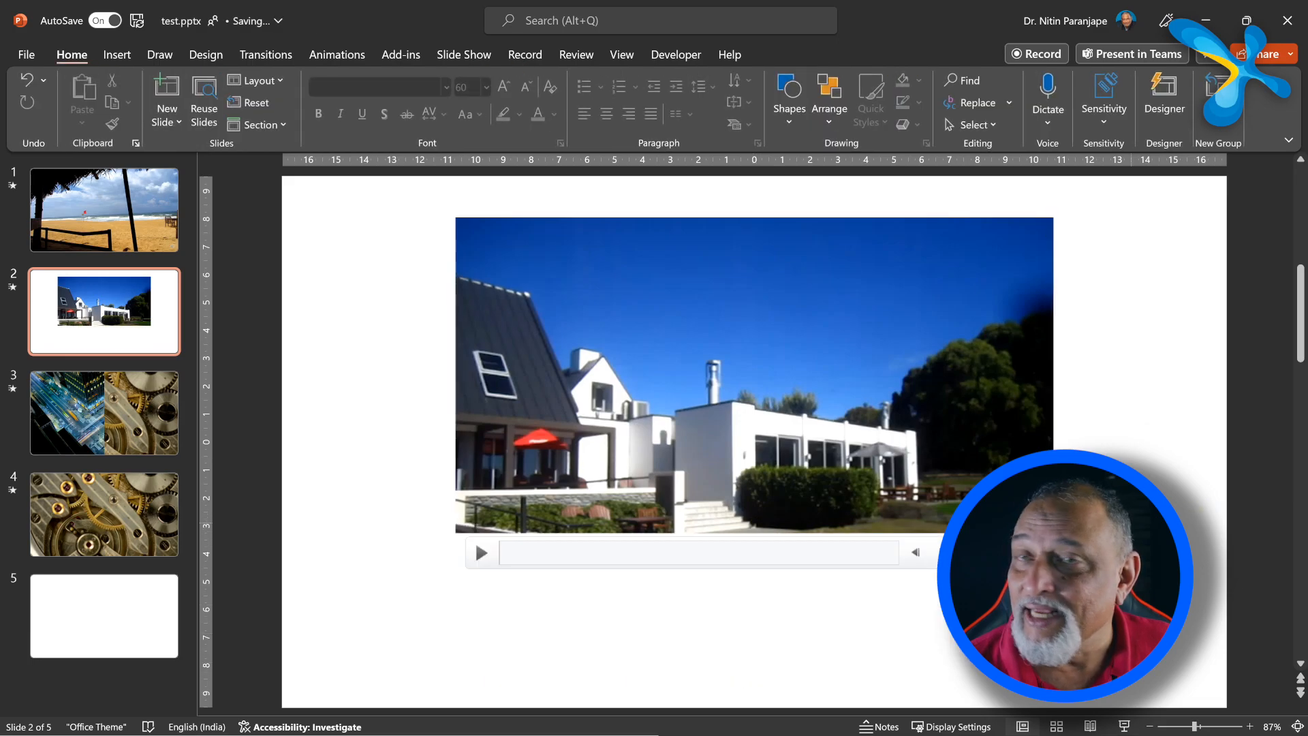
- Play the cropped resort video briefly, pause it and set its volume to Mute
click(481, 553)
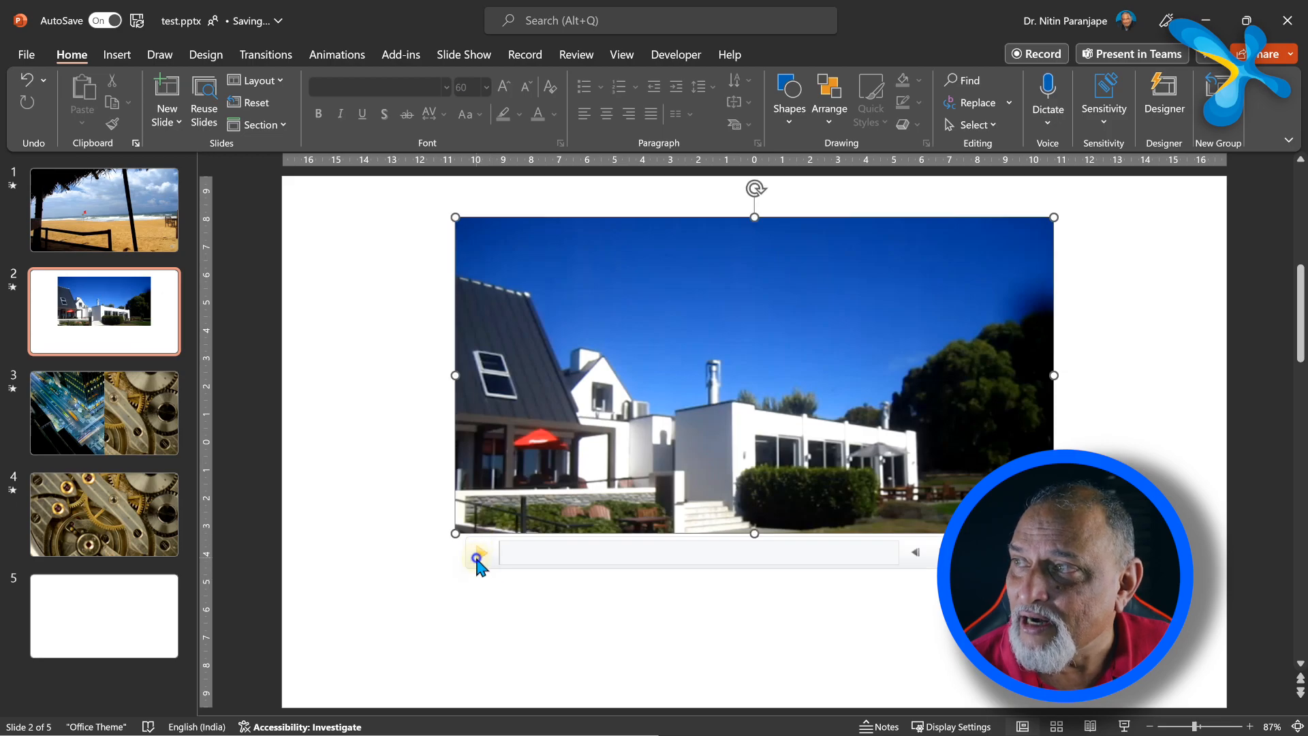
click(753, 497)
click(861, 54)
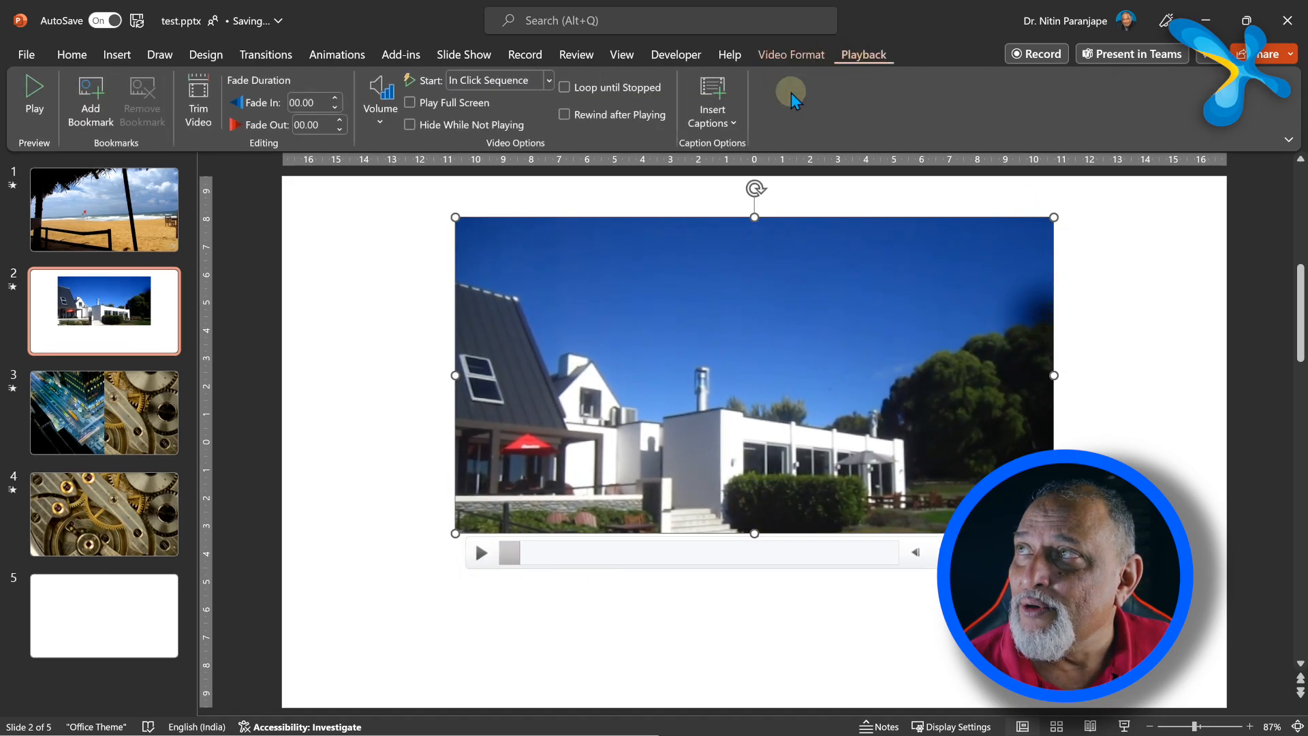
click(374, 86)
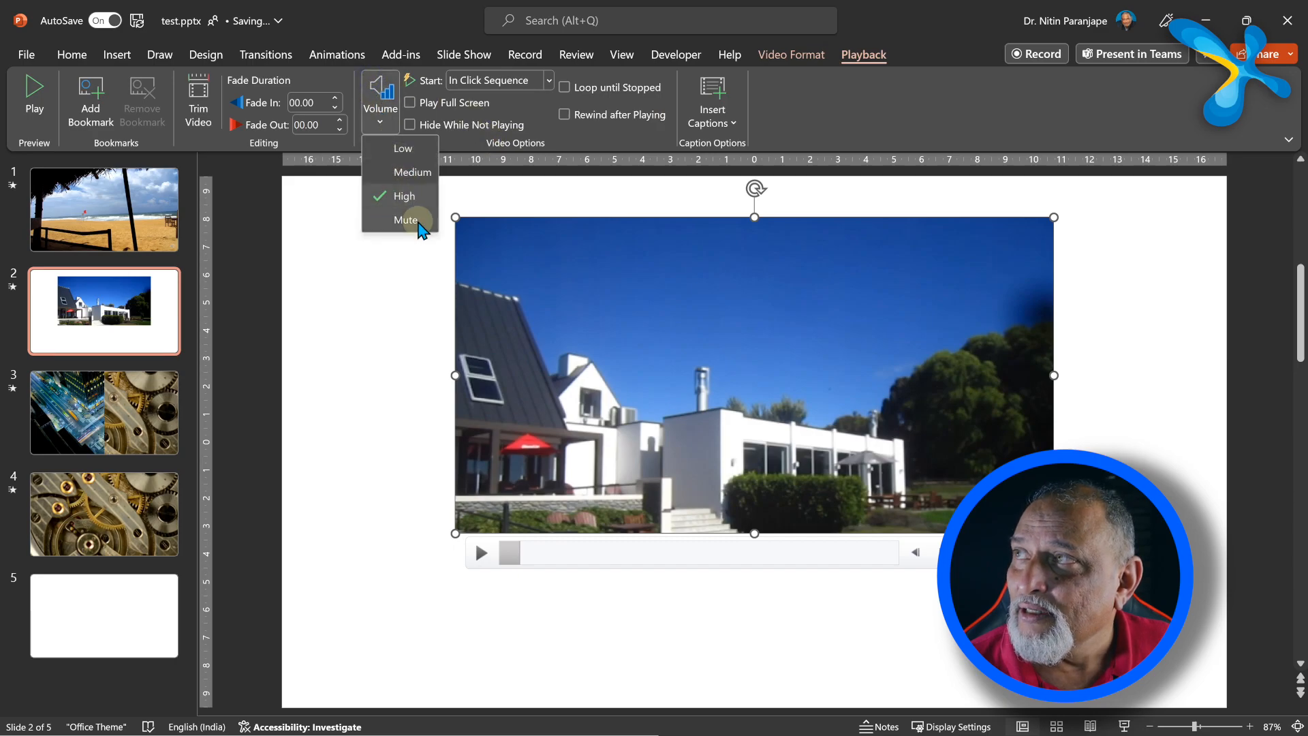
click(419, 221)
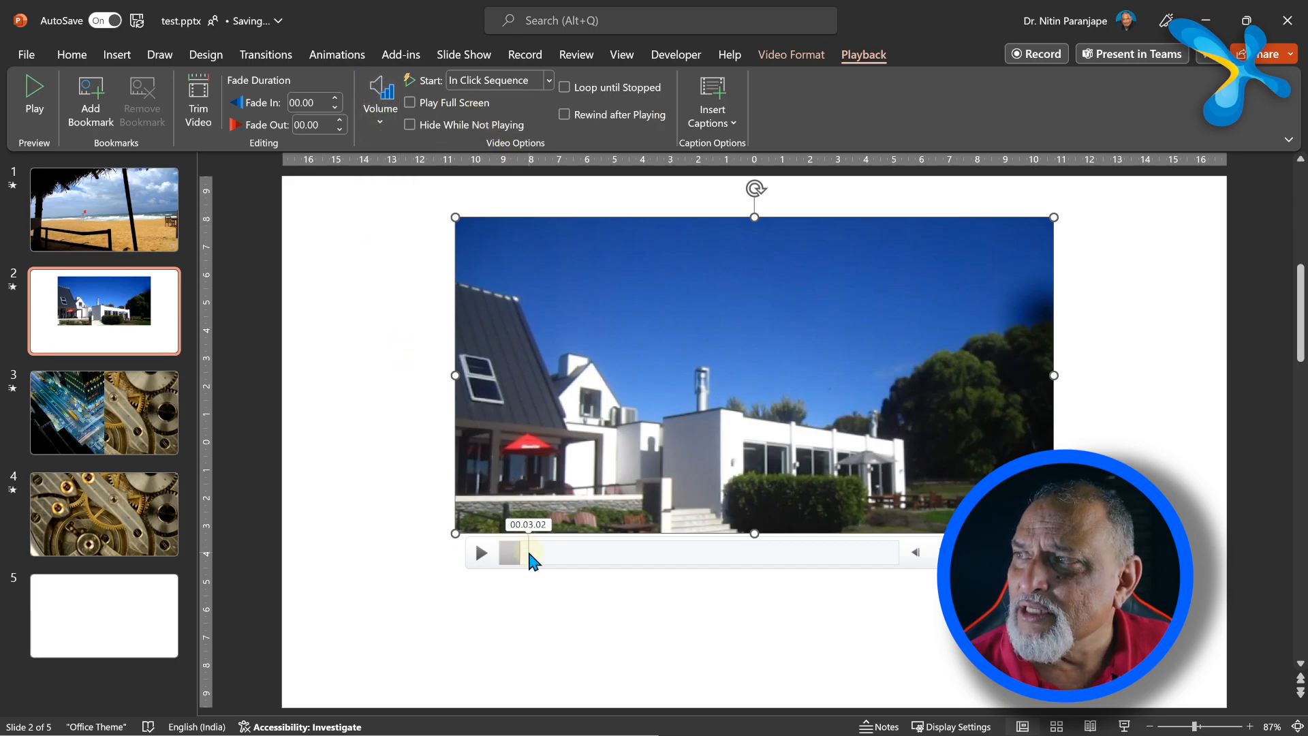
- Preview the muted resort video by playing it and skipping ahead to two further points, and stop playback
click(480, 555)
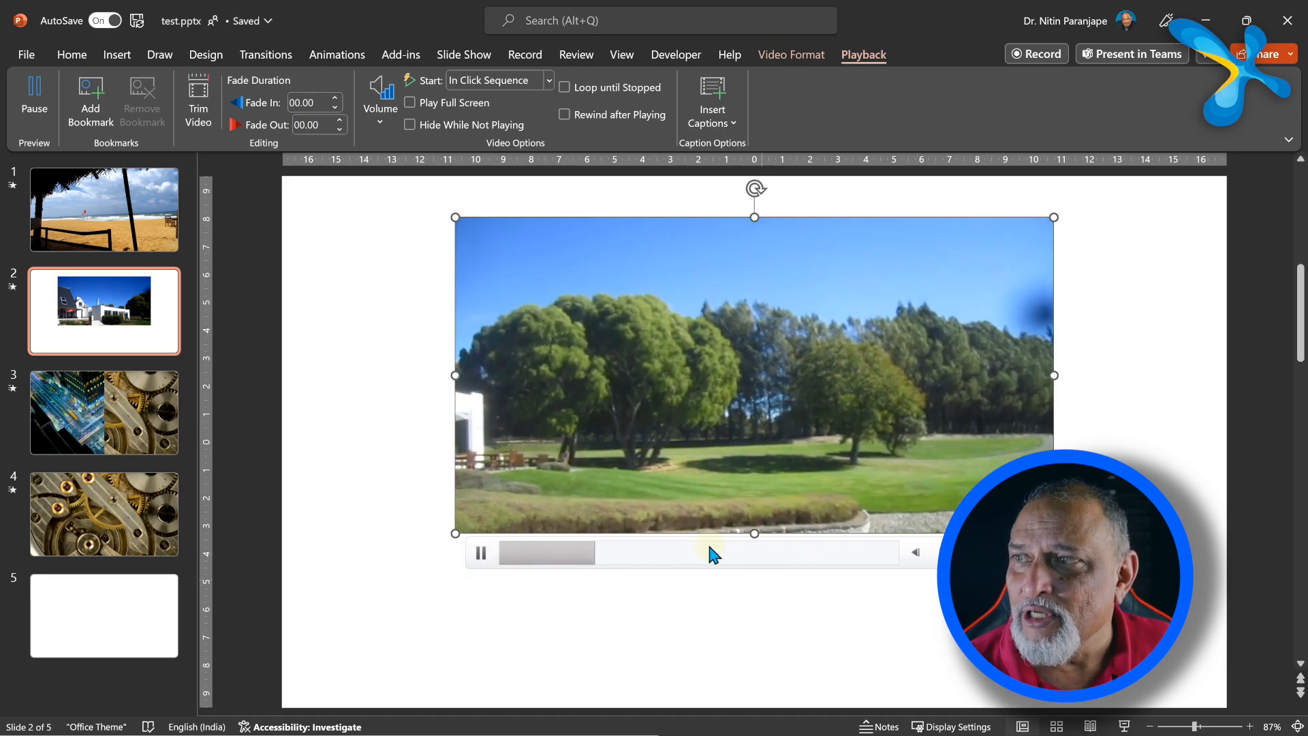
click(706, 553)
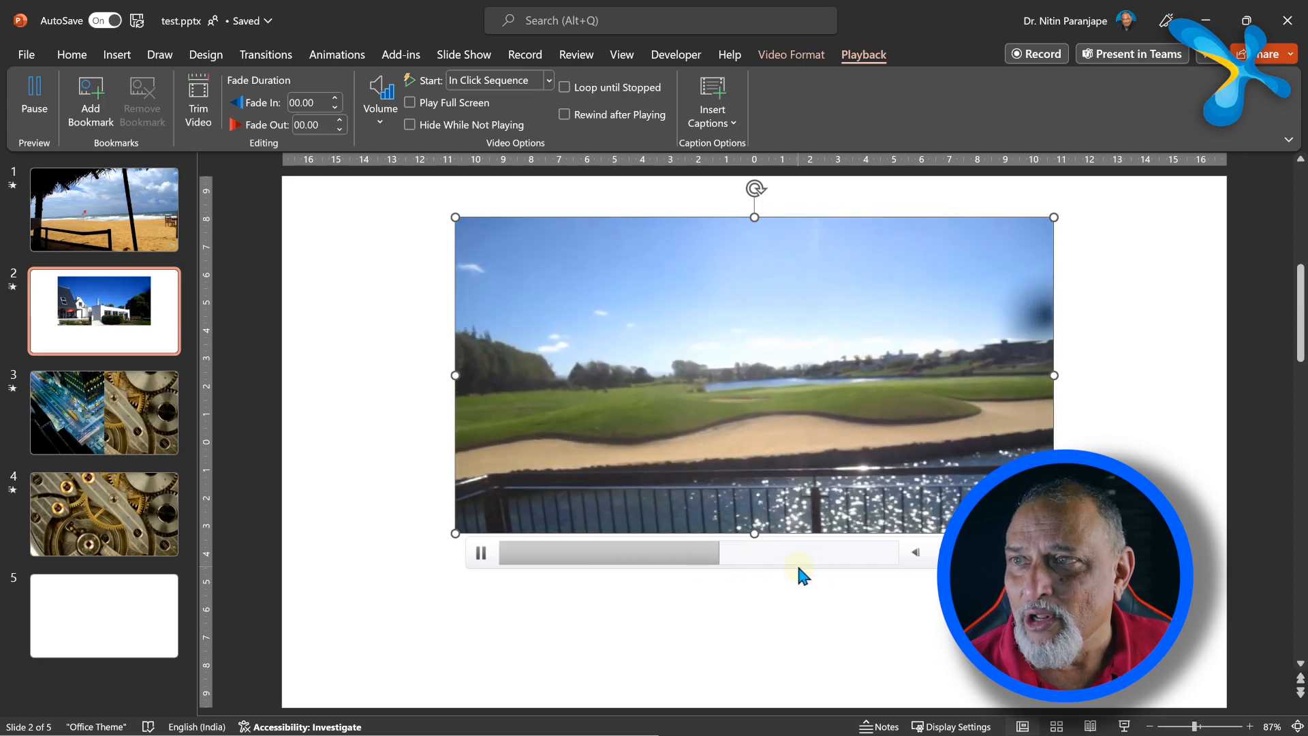
click(834, 556)
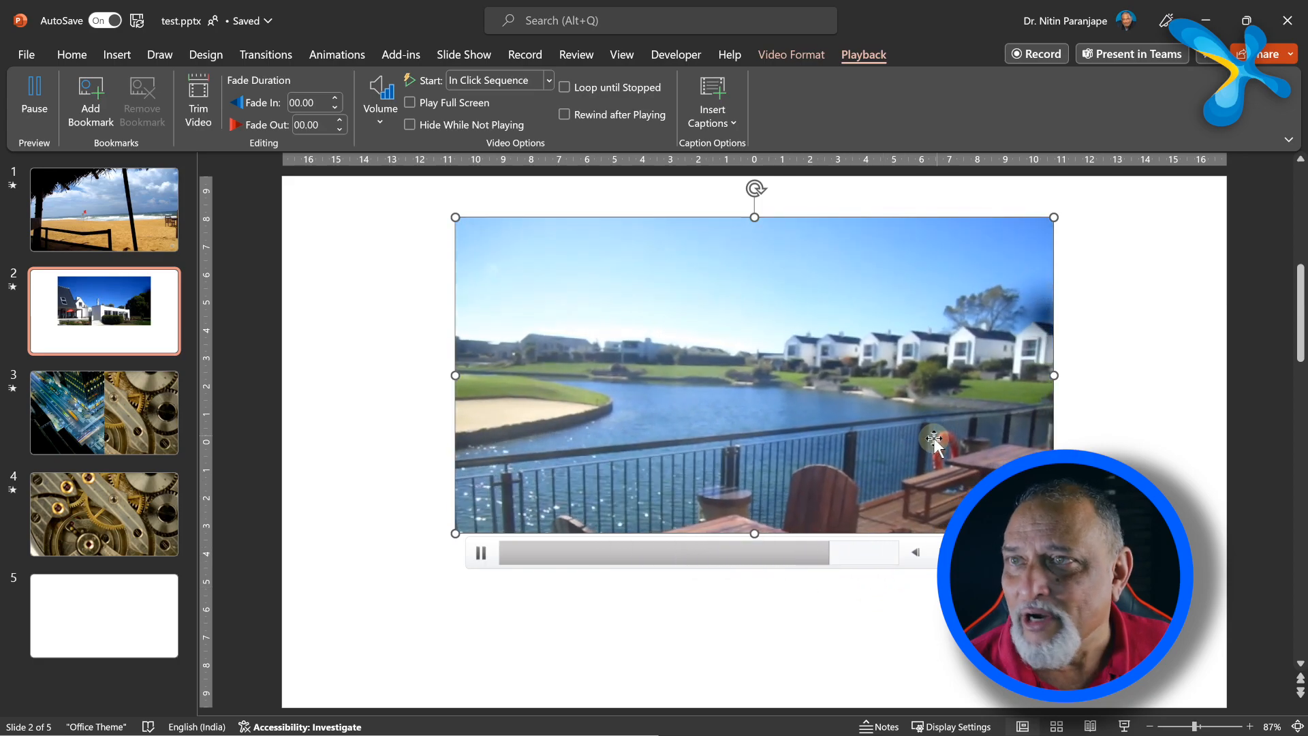
click(590, 612)
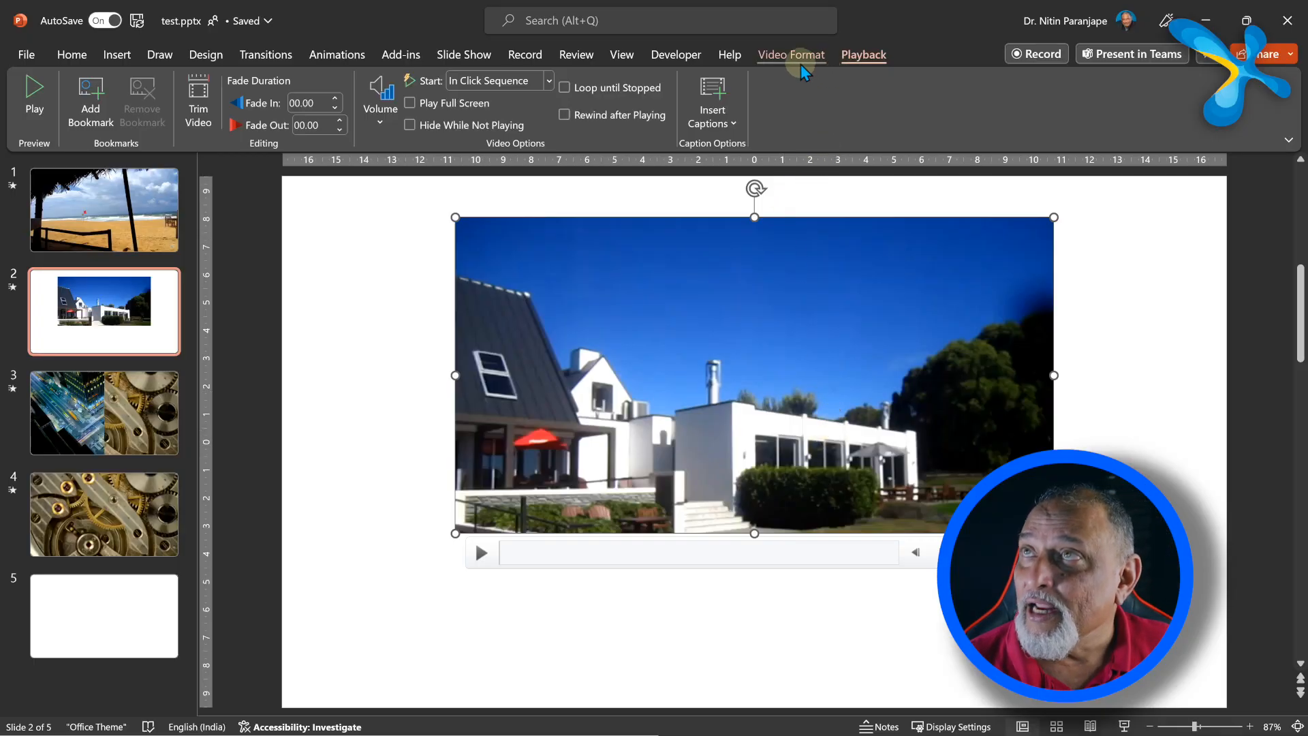
- Change the resort video's shape to an oval from the basic shapes
click(800, 65)
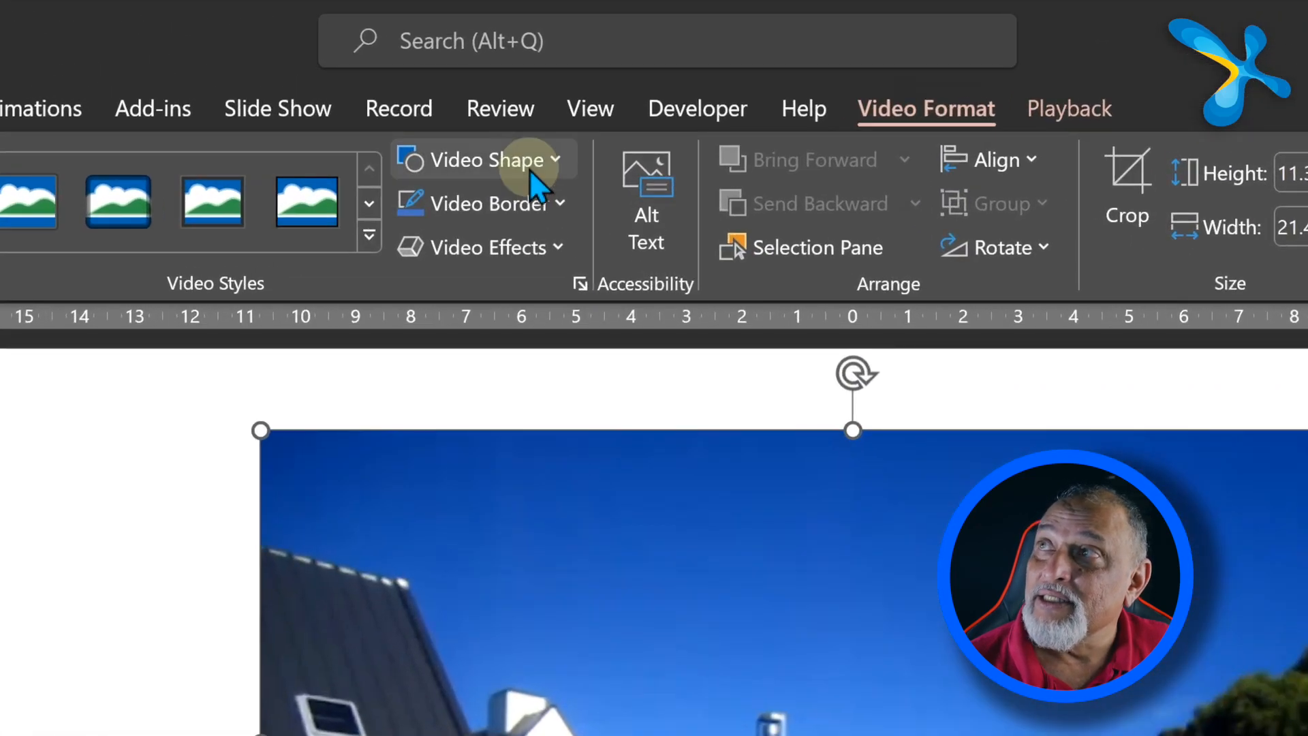
click(529, 162)
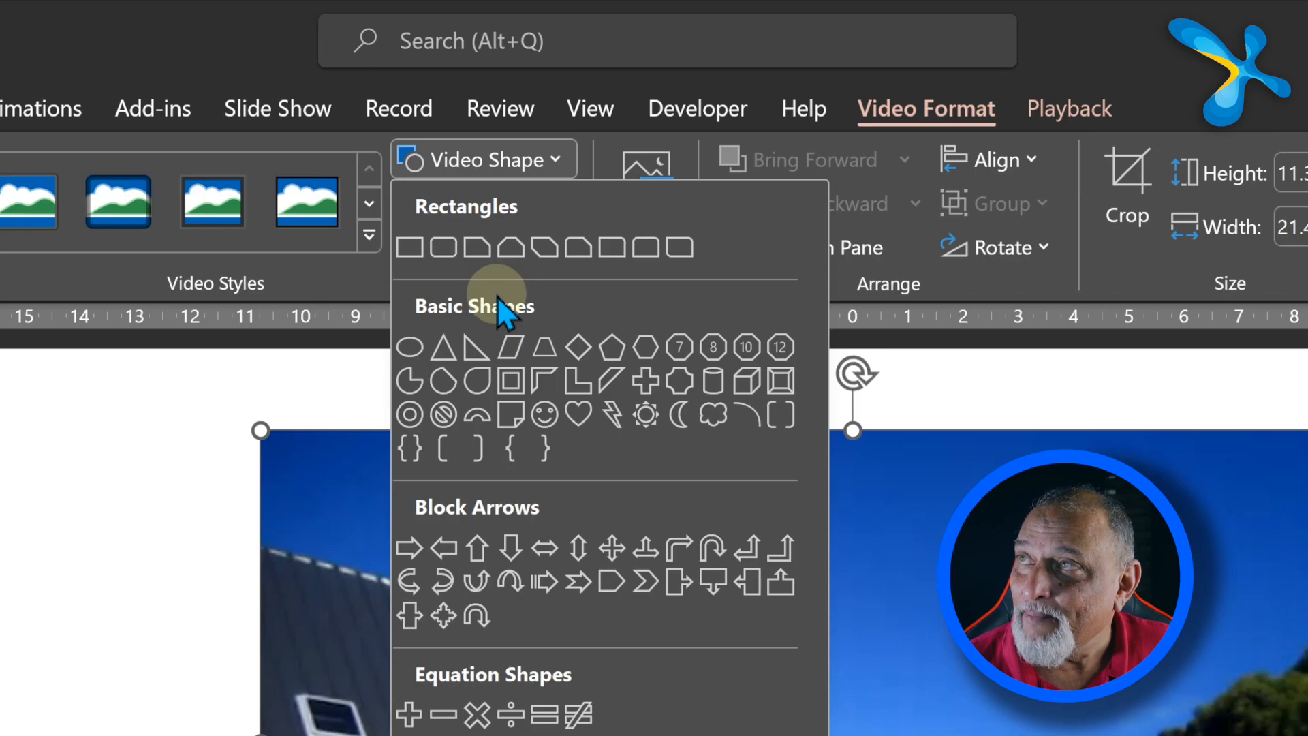
click(409, 347)
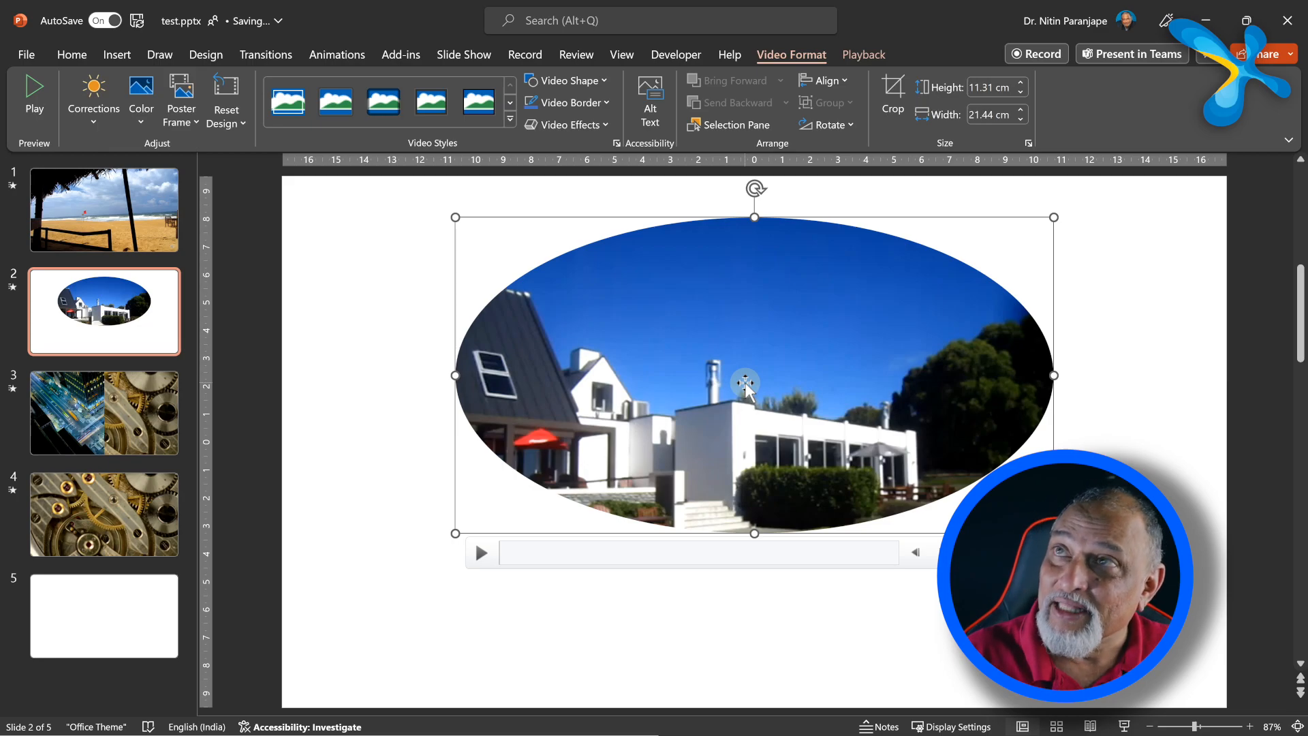
- Crop both sides of the oval video evenly into a circle about 11.27 cm wide and 11.31 cm high
click(893, 95)
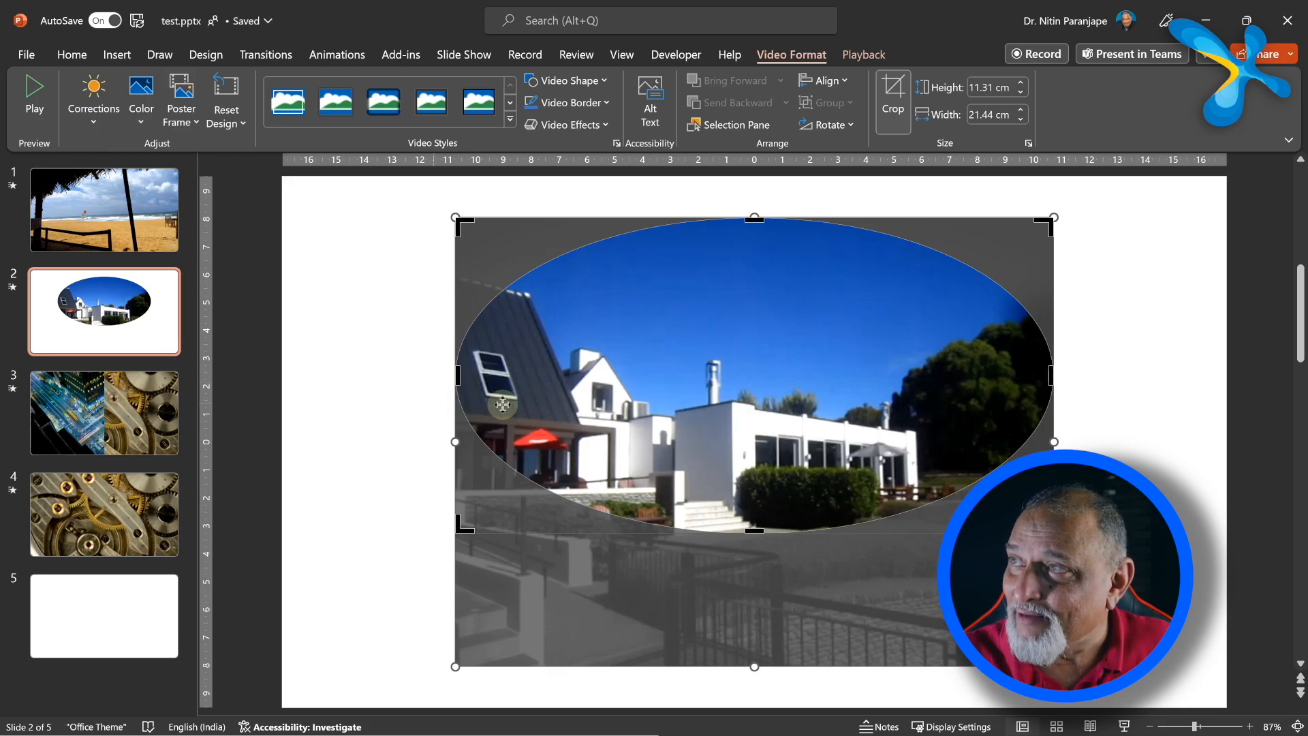
drag(1051, 381, 912, 401)
click(1128, 464)
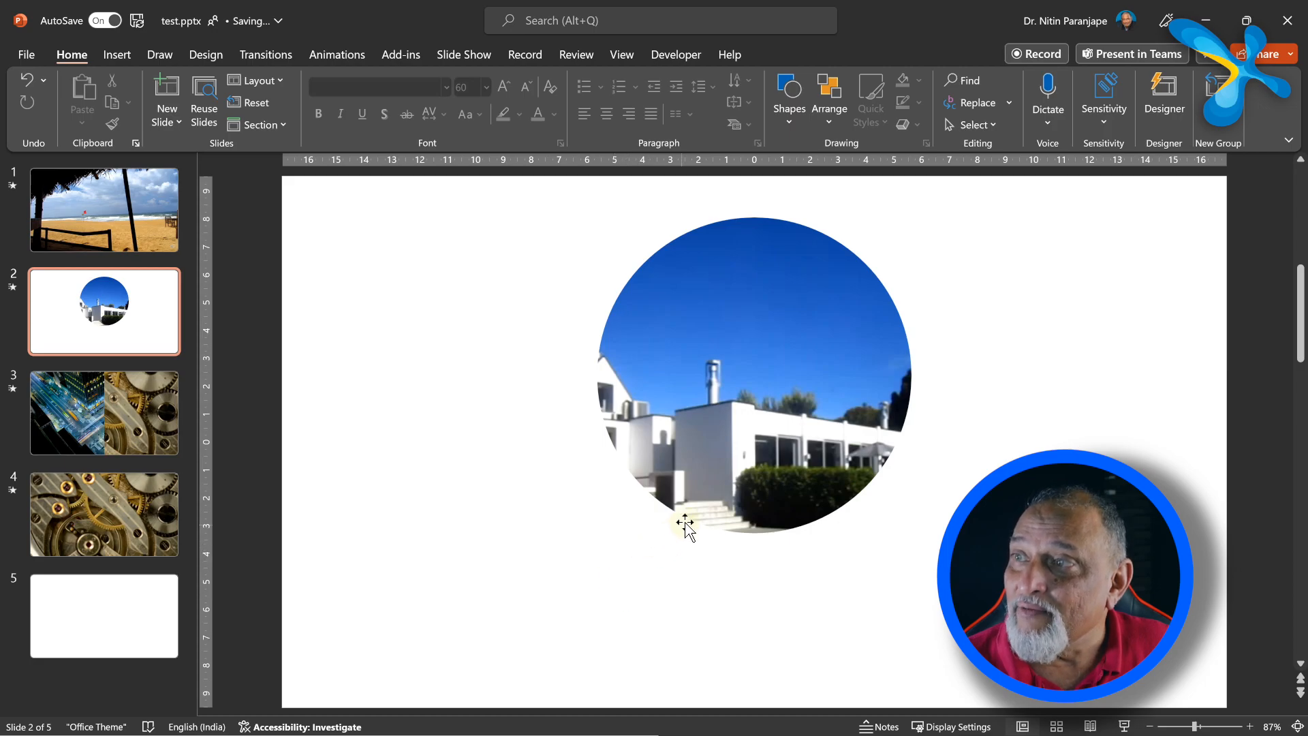
- Play the circular video on slide 2 to preview it, and stop playback
click(686, 527)
click(622, 553)
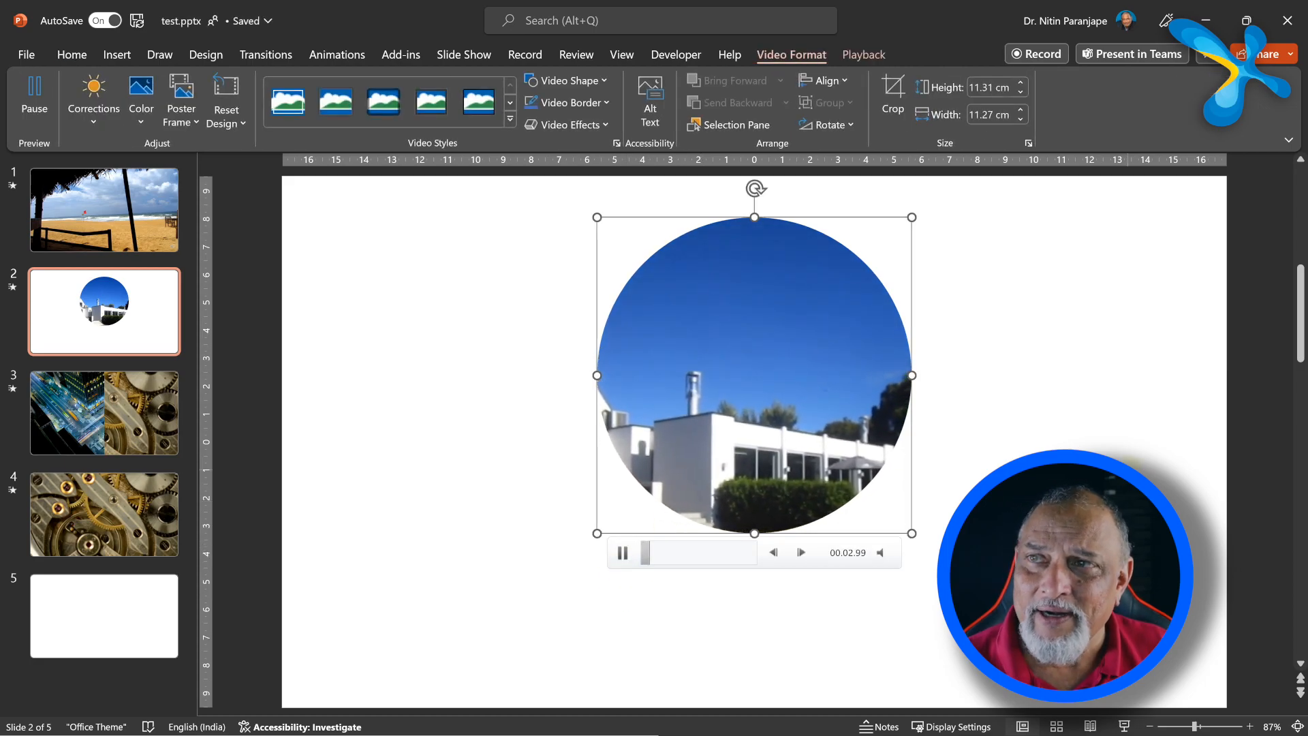
key(Escape)
- Apply the Moderate oval video style with a black border and a shadow beneath to the circular video
click(830, 419)
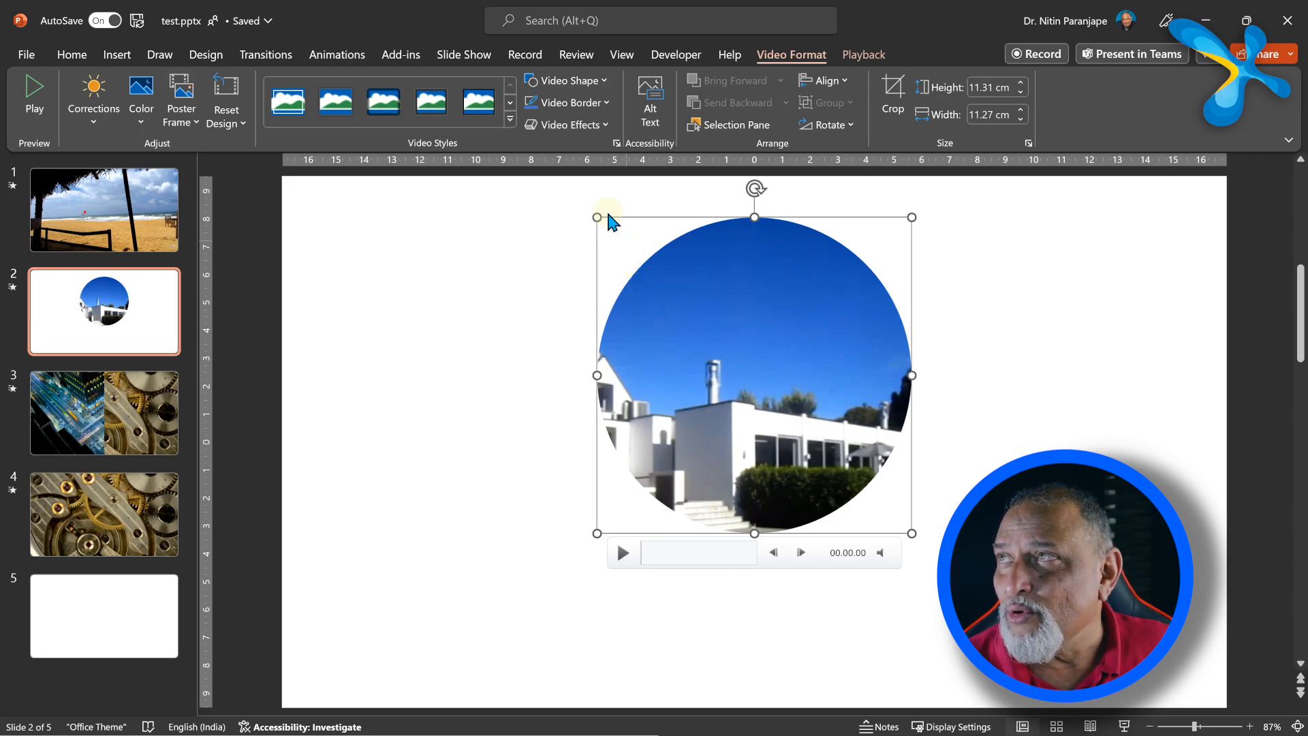
click(509, 123)
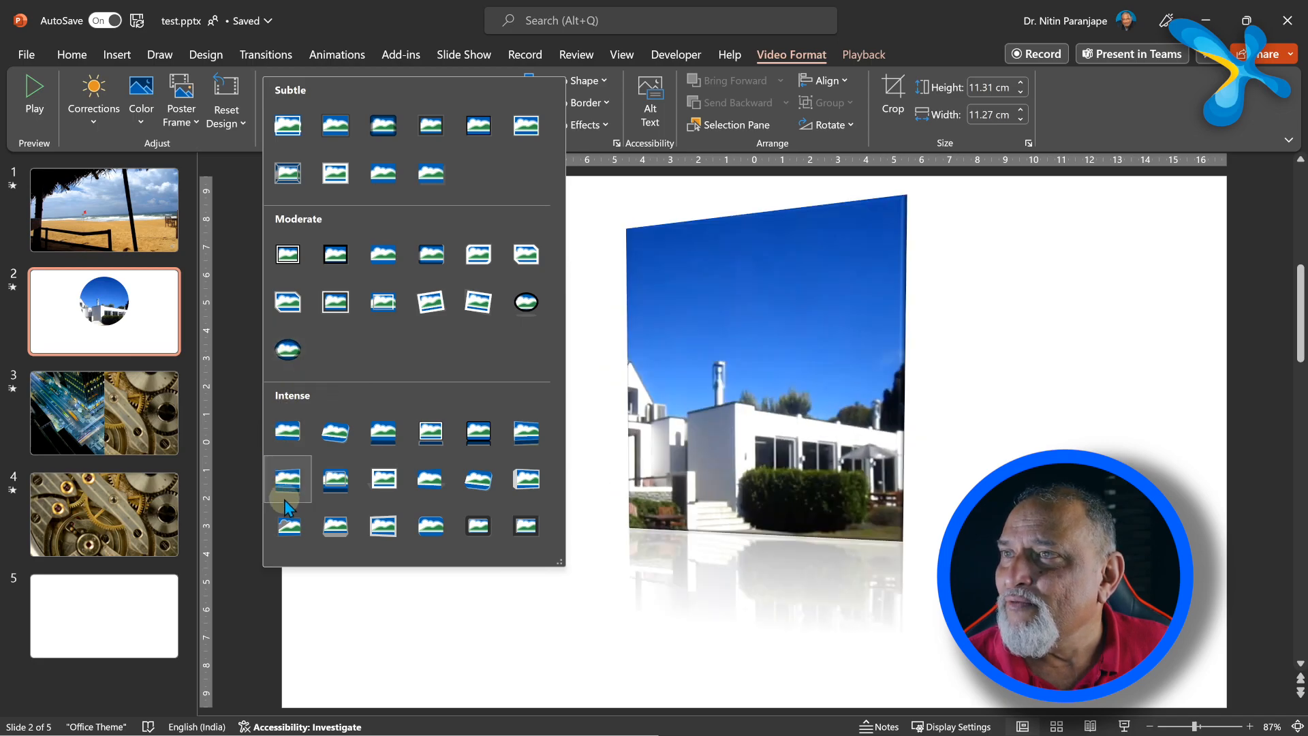
click(526, 302)
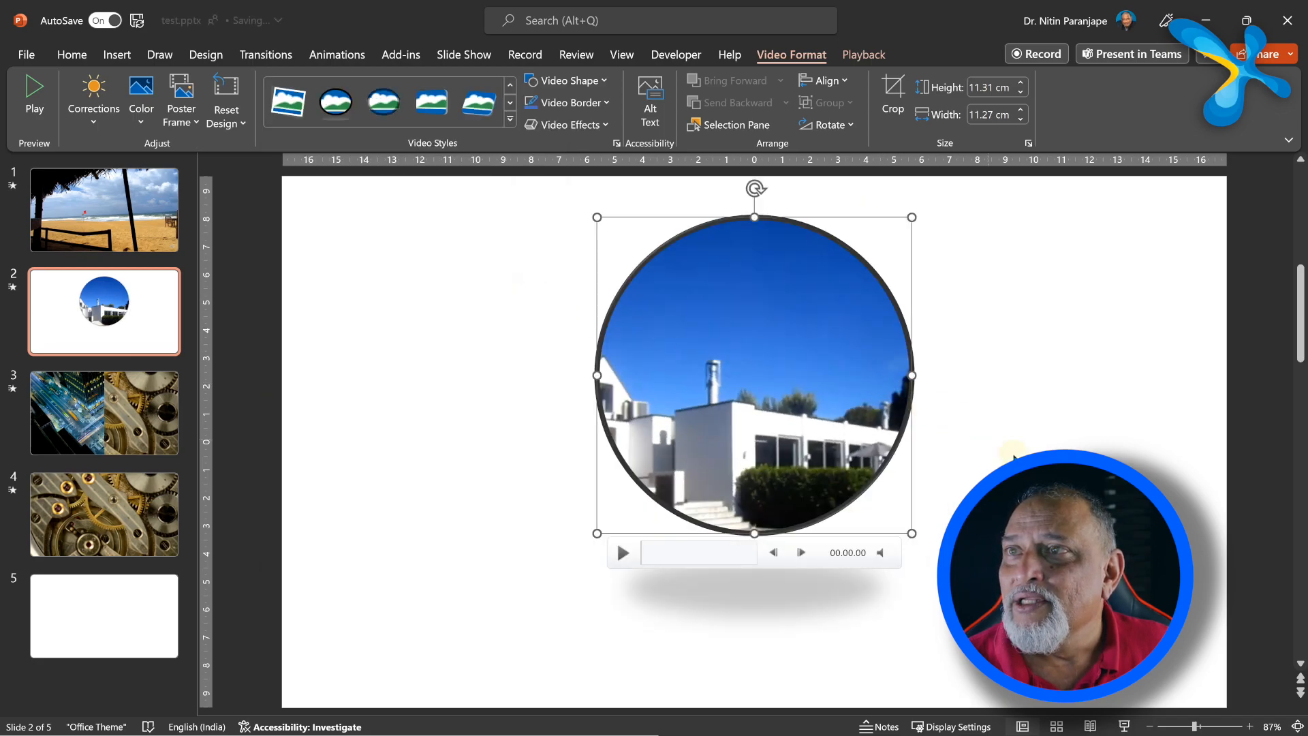
click(1016, 455)
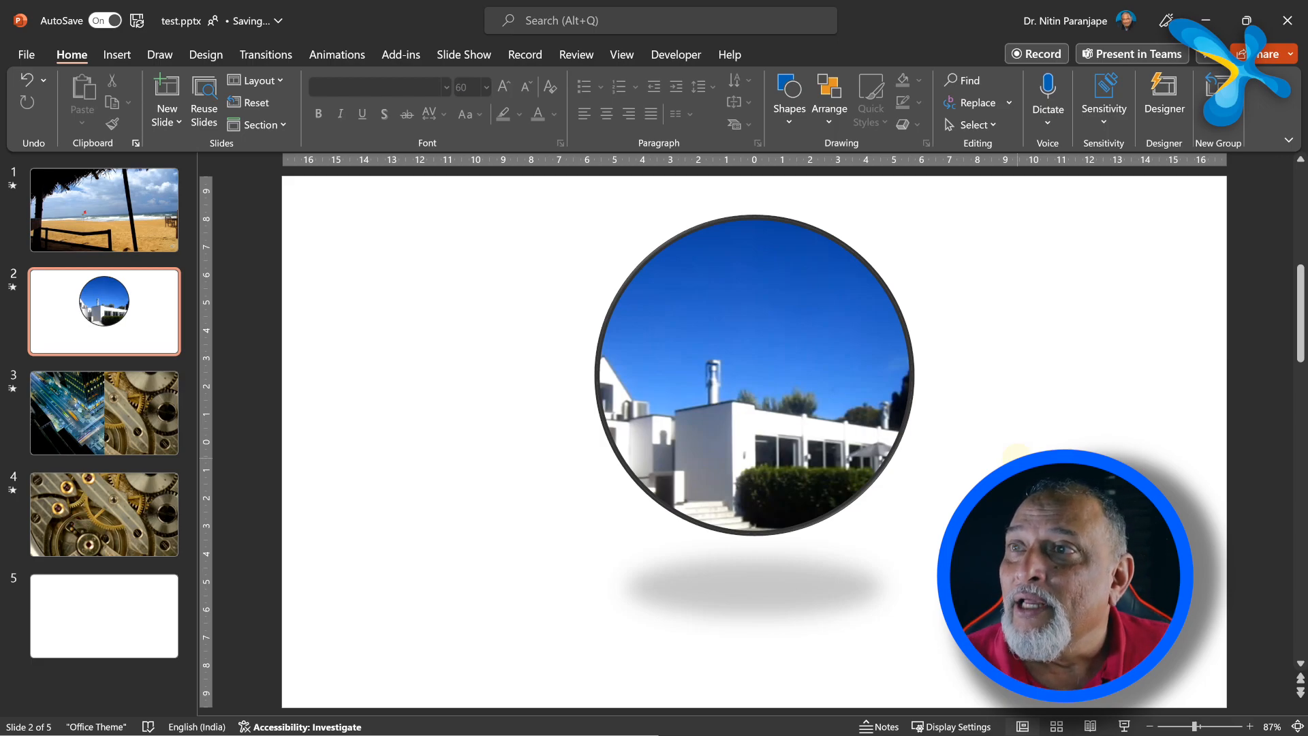
- Undo the resort video's style, oval shape and crop changes back to the full uncropped video, and leave crop mode
click(616, 541)
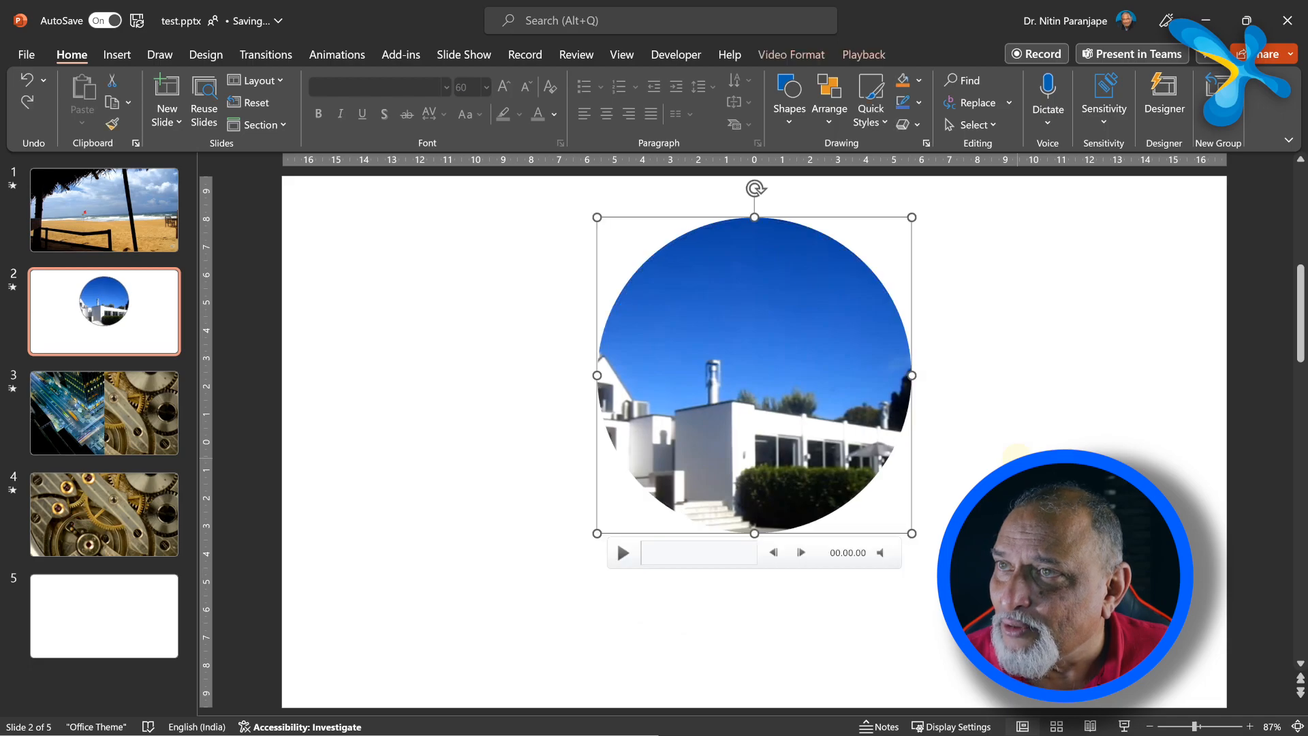
key(ctrl+z)
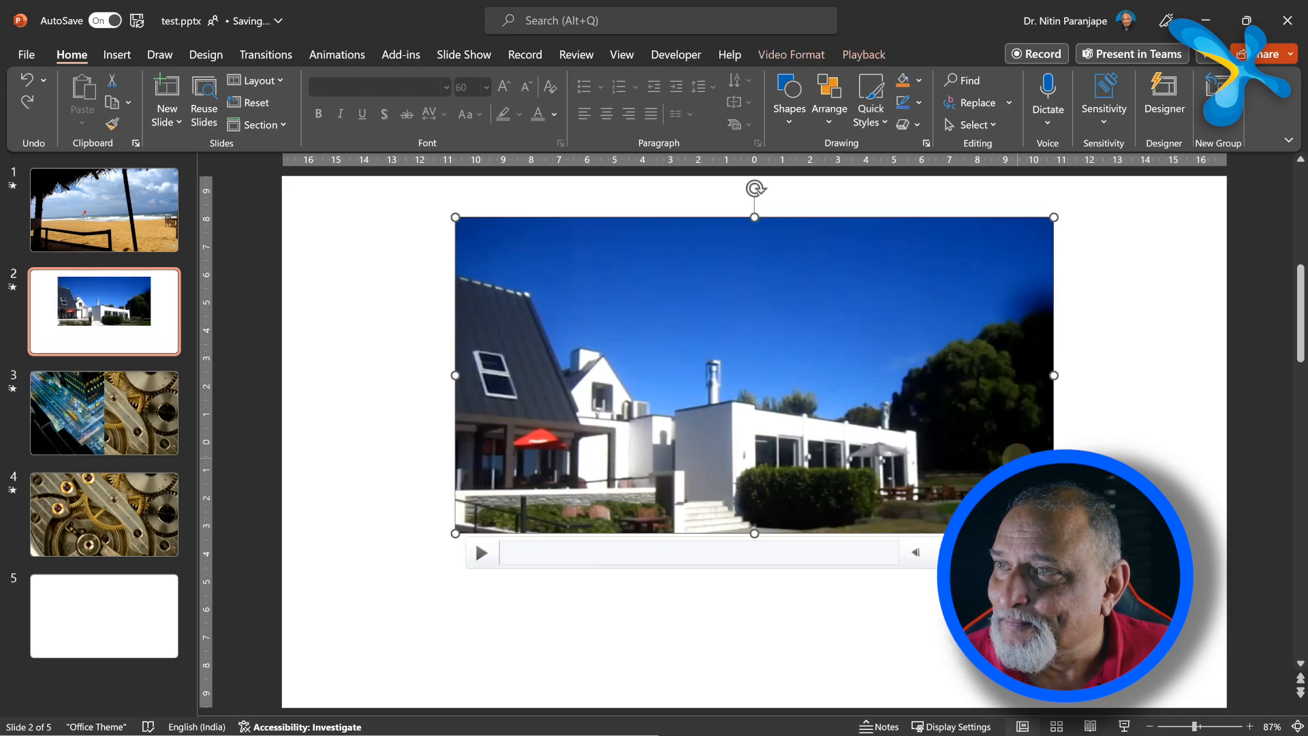
key(ctrl+z)
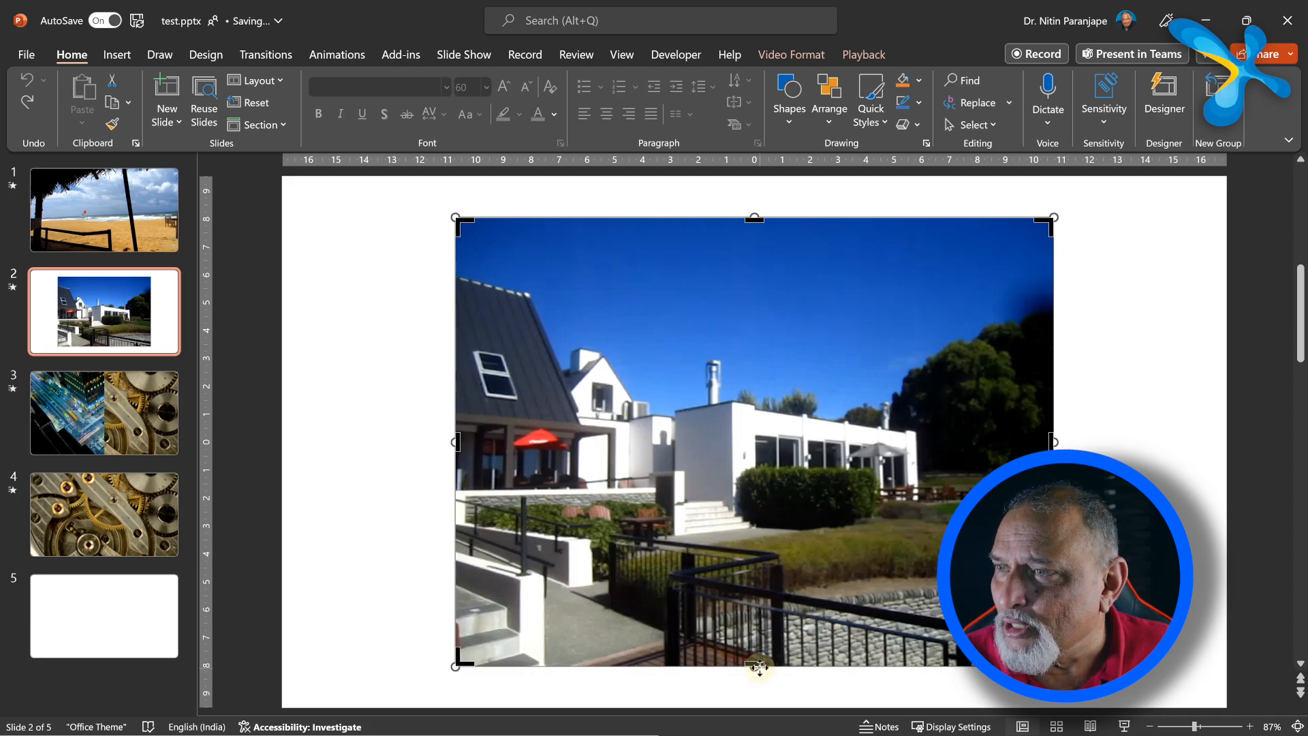
click(476, 674)
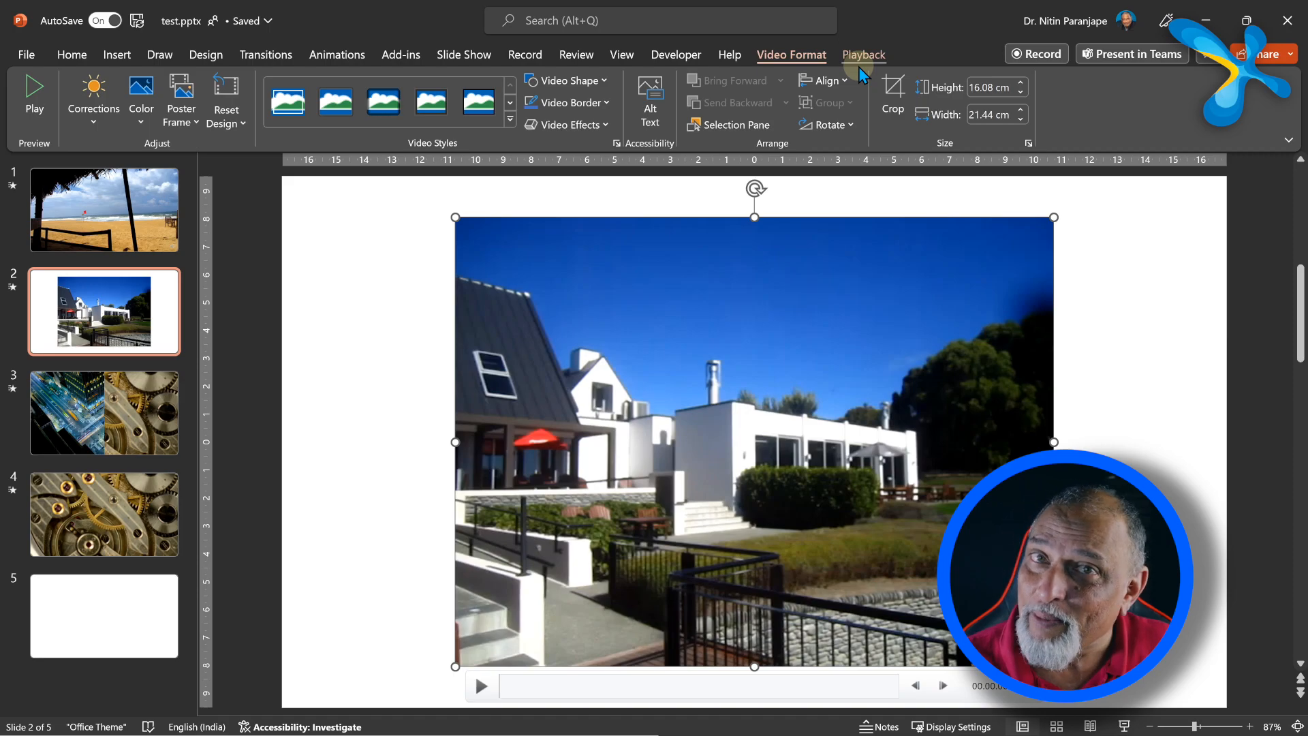
- Trim the resort video to start at 00.10.766 and end at 00.15.595
click(862, 60)
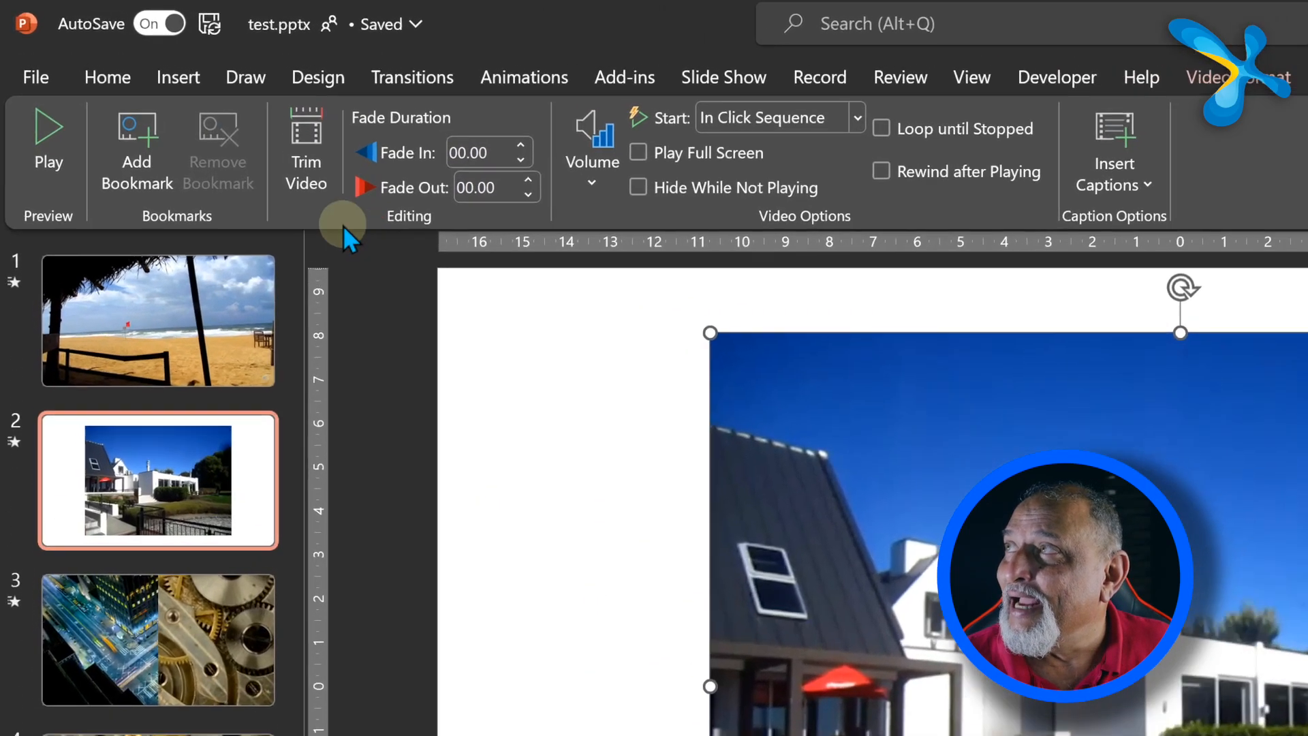
click(298, 178)
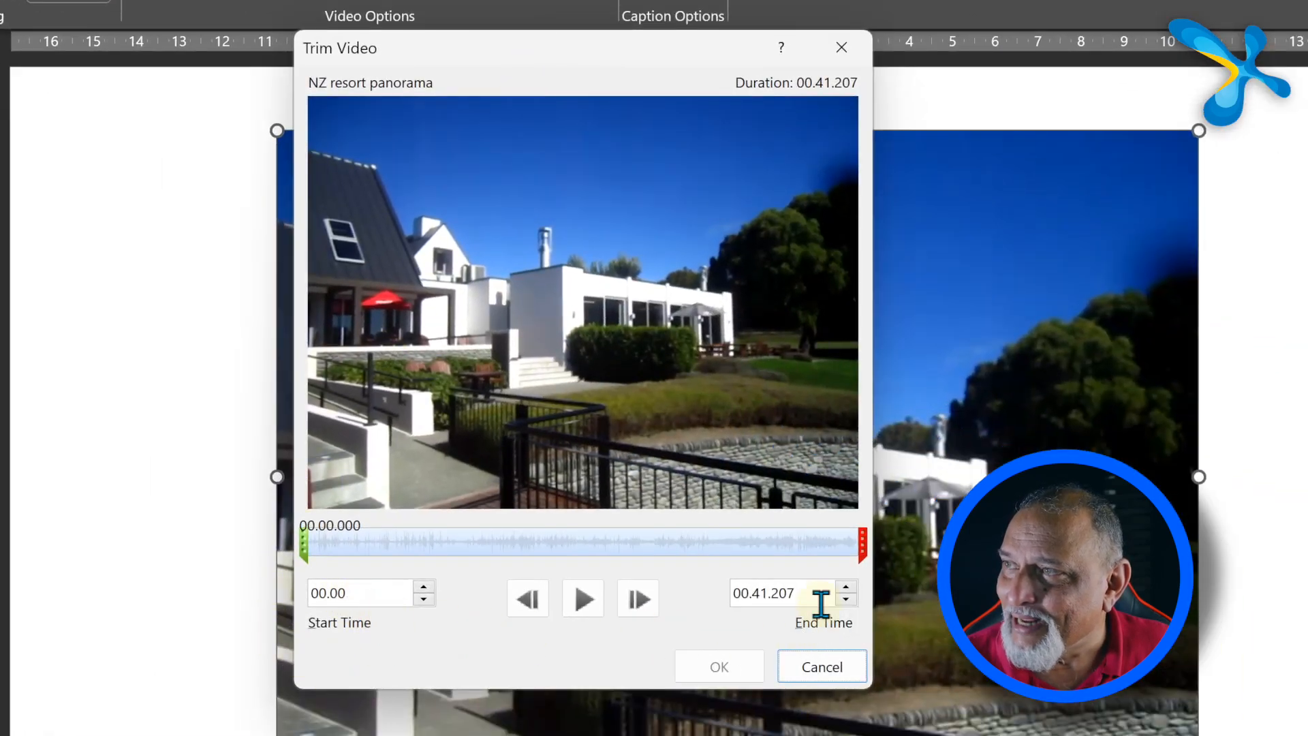
click(299, 545)
drag(302, 547, 444, 560)
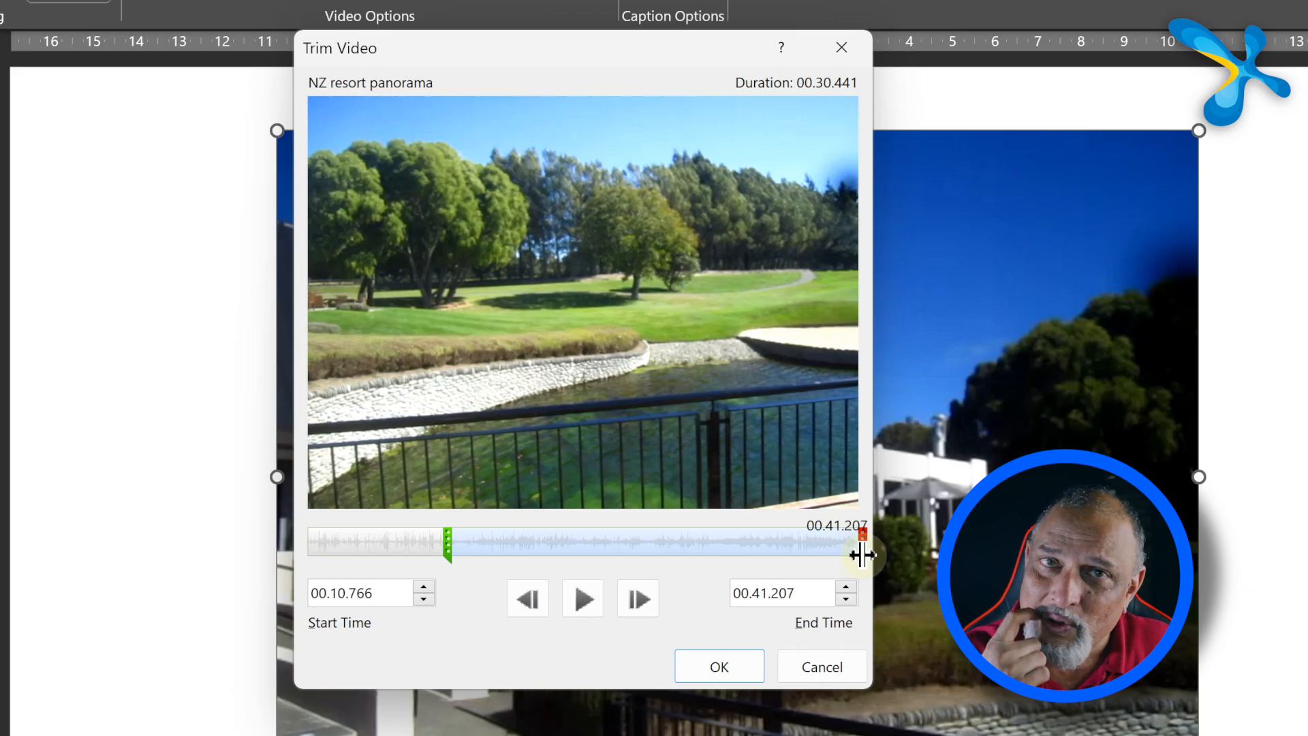
mouse_move(862, 555)
mouse_down()
mouse_move(768, 581)
mouse_move(519, 565)
mouse_up()
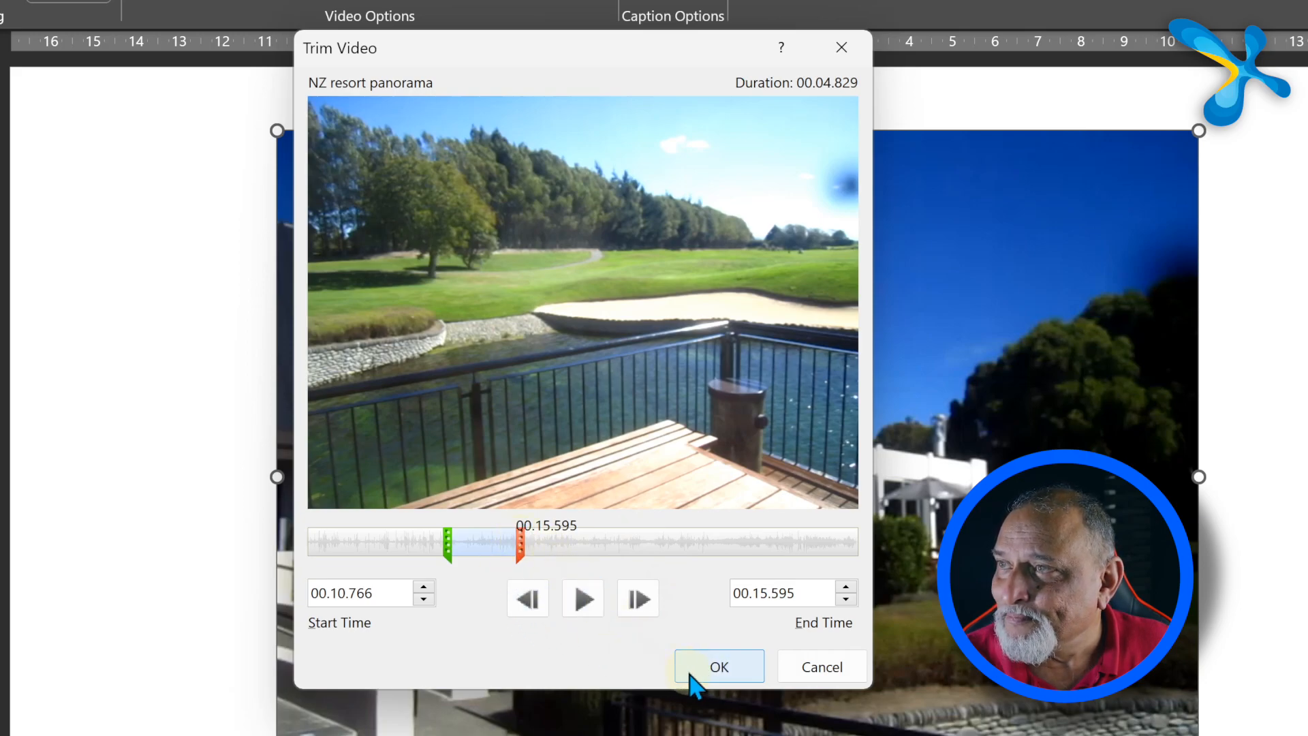
click(719, 667)
- Play the trimmed resort video to check the clip, stop playback and reselect the video
click(485, 684)
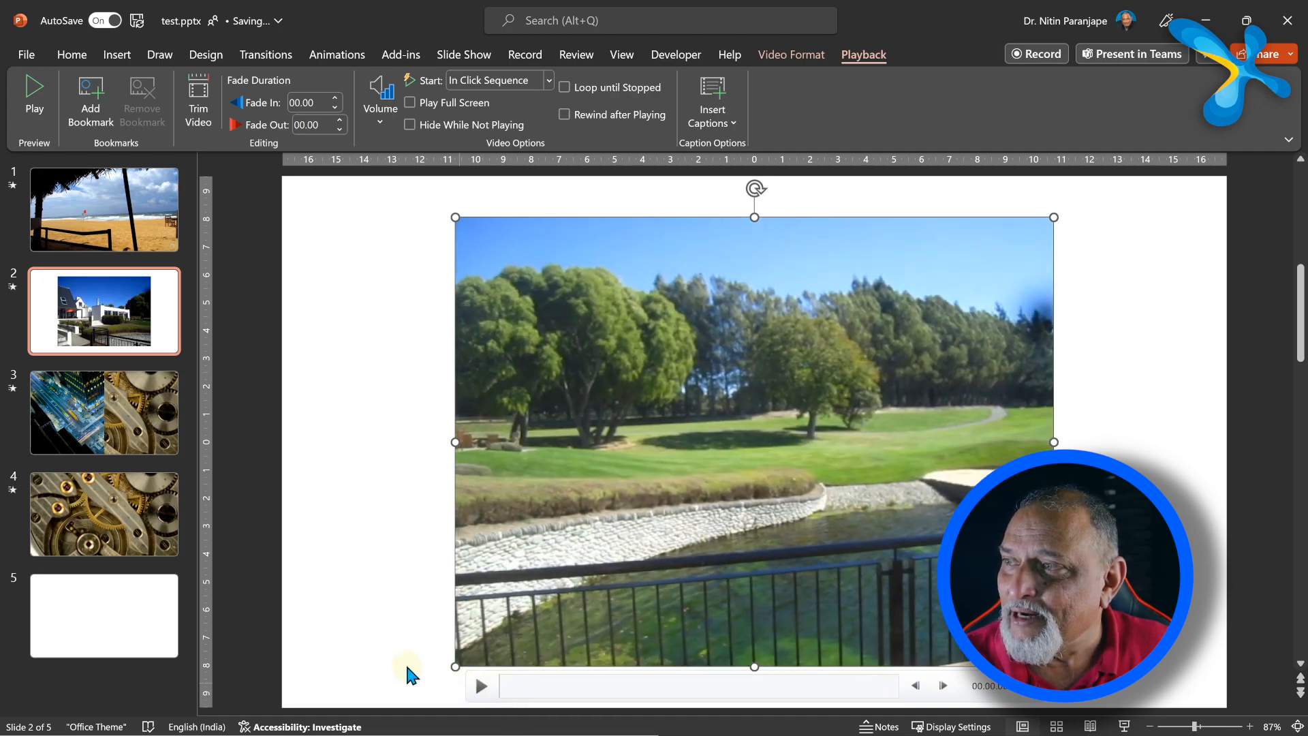
click(405, 667)
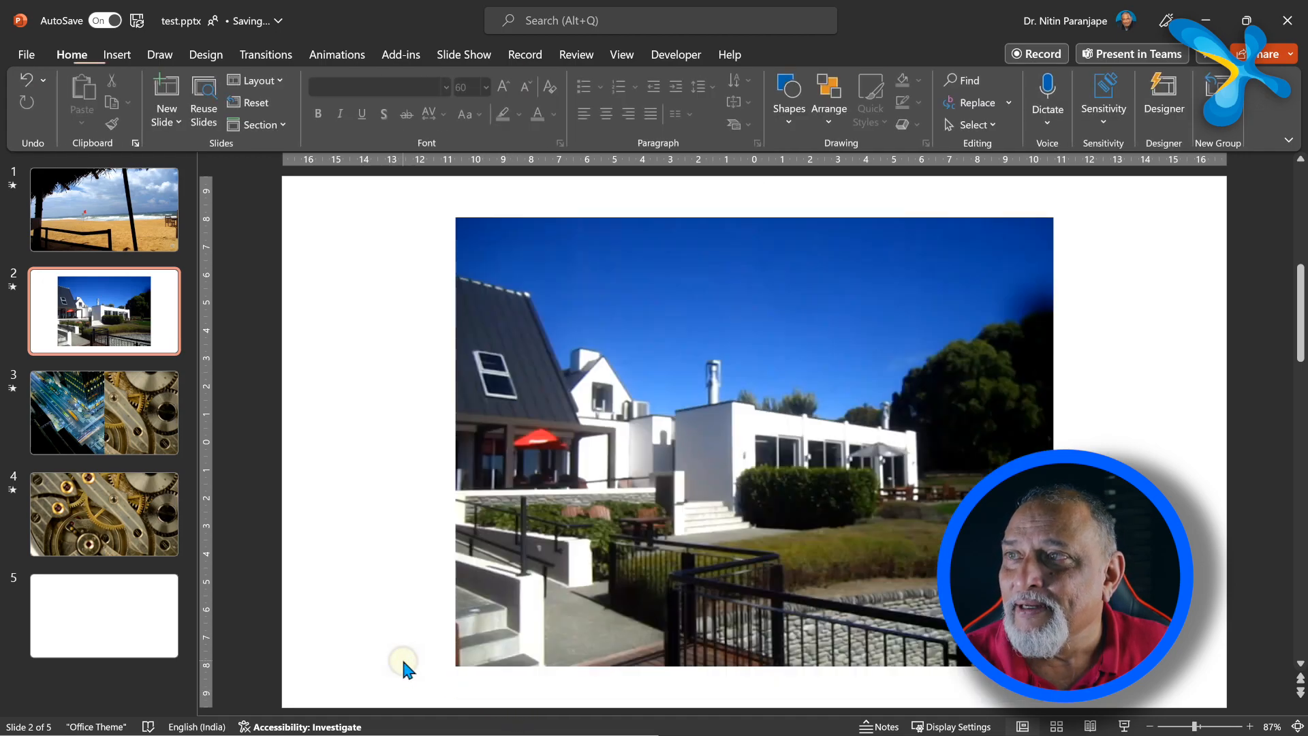
click(543, 602)
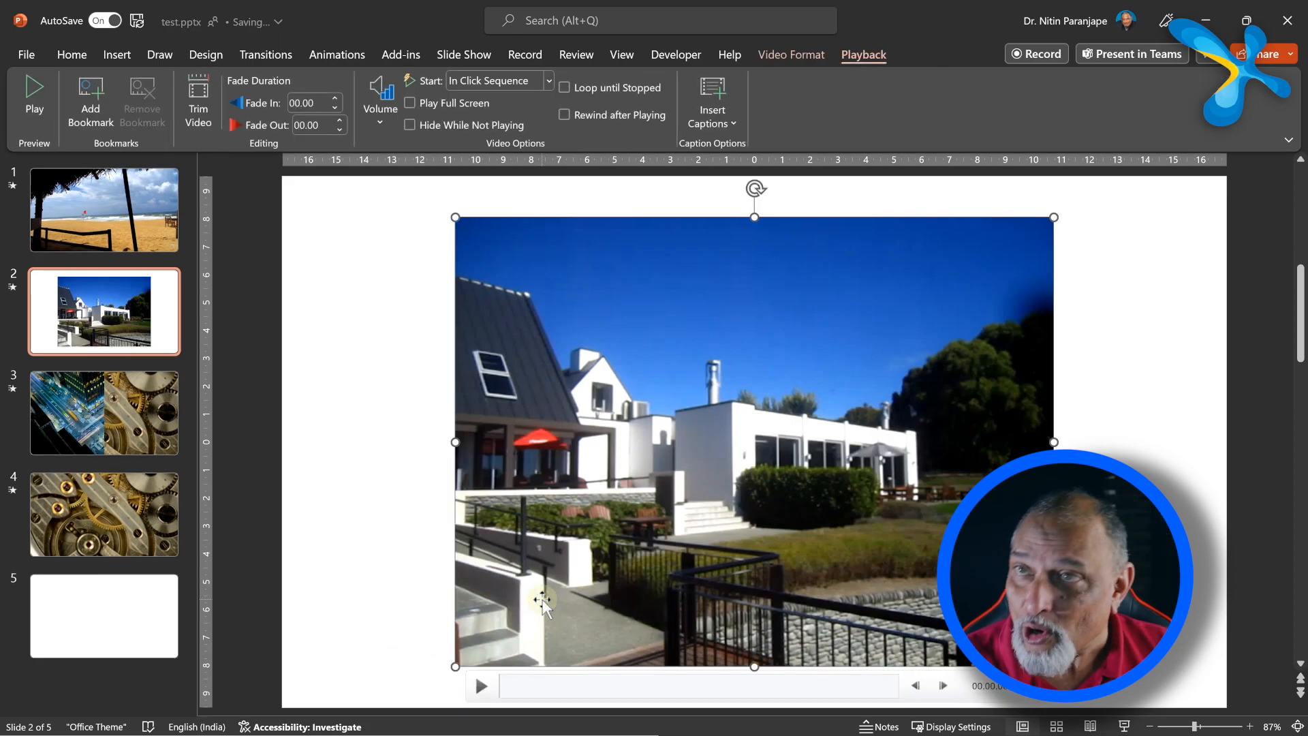